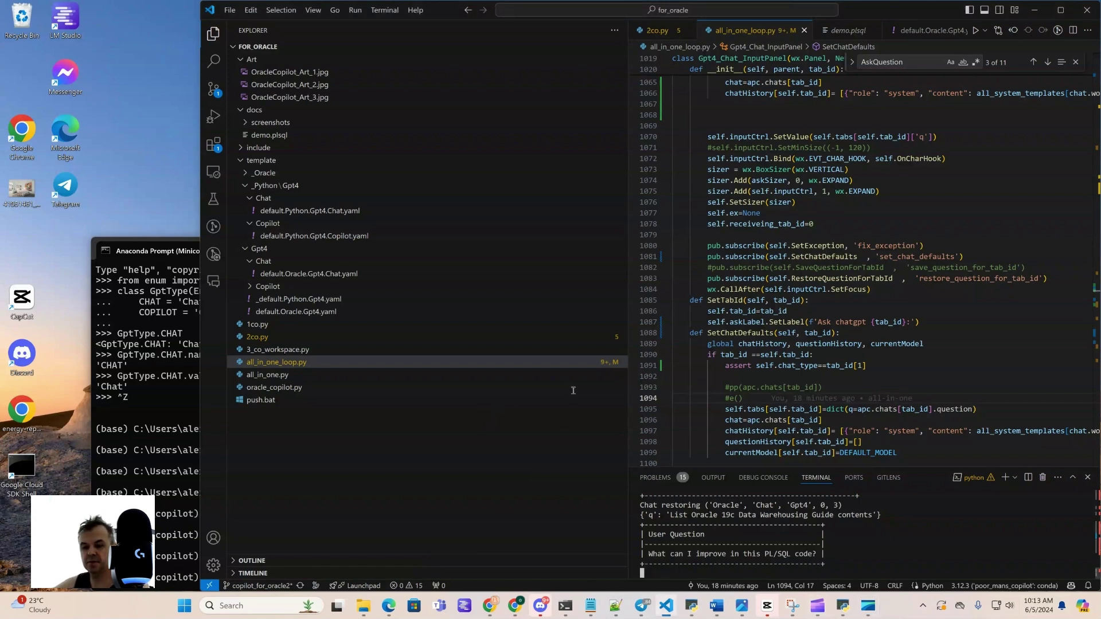
- Stop the running copilot script and recall the 'python .\all_in_one_loop.py' command
key("ctrl+c")
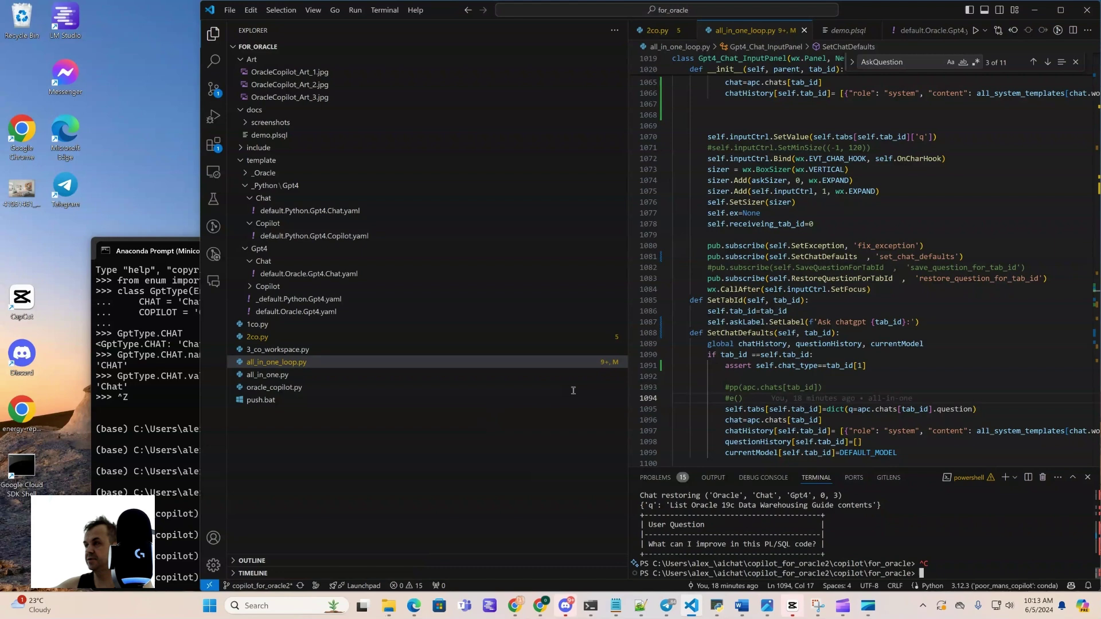
key("Up")
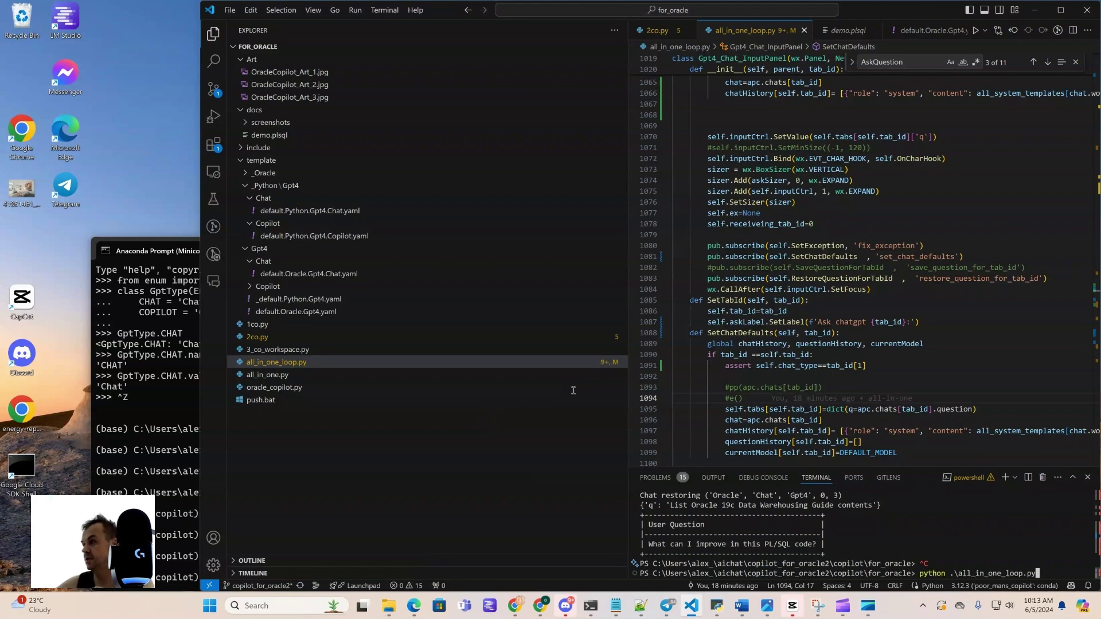
- Run all_in_one_loop.py and maximize the All-In-One Copilot window for the PL/SQL answer
key("Return")
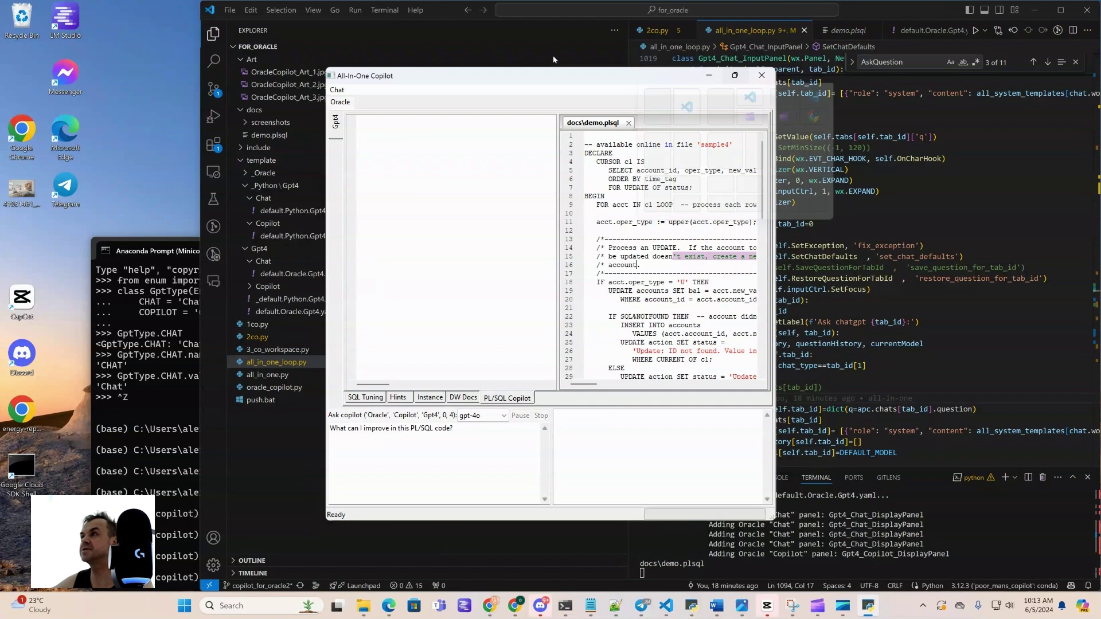
key("super+Up")
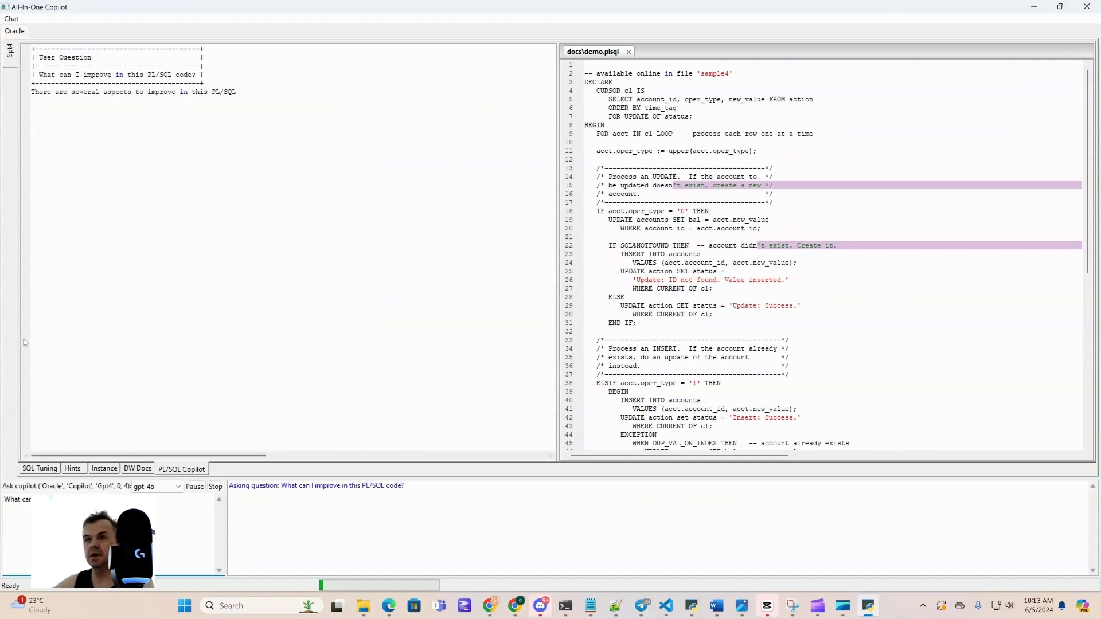
- Ask SQL Tuning 'How many Oracle versions are there?' and return to the PL/SQL Copilot answer
key("ctrl+Tab")
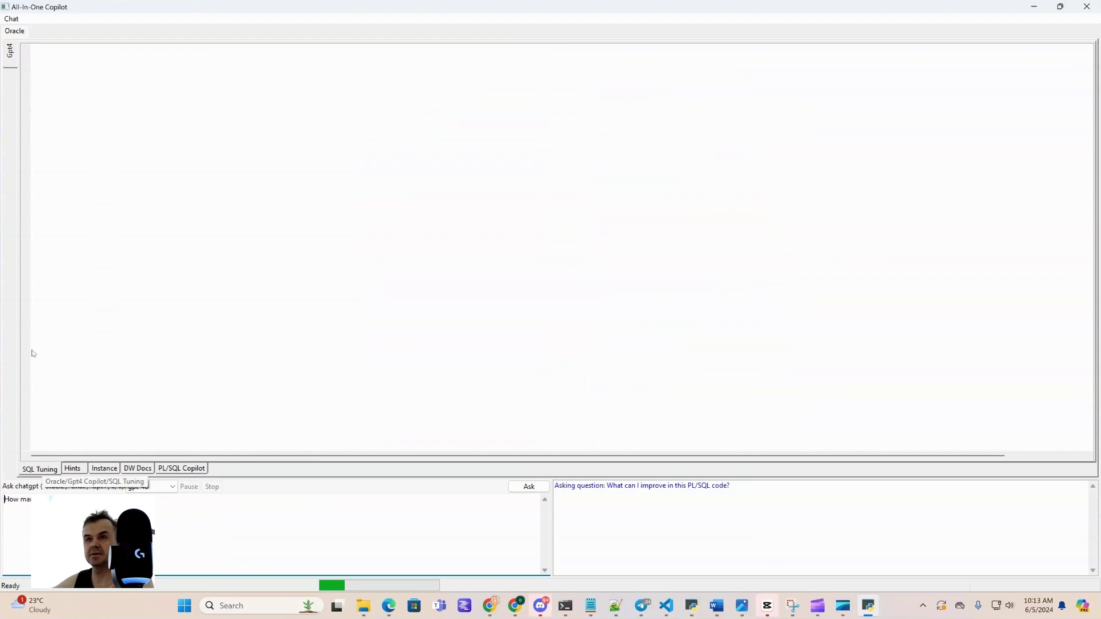
key("Return")
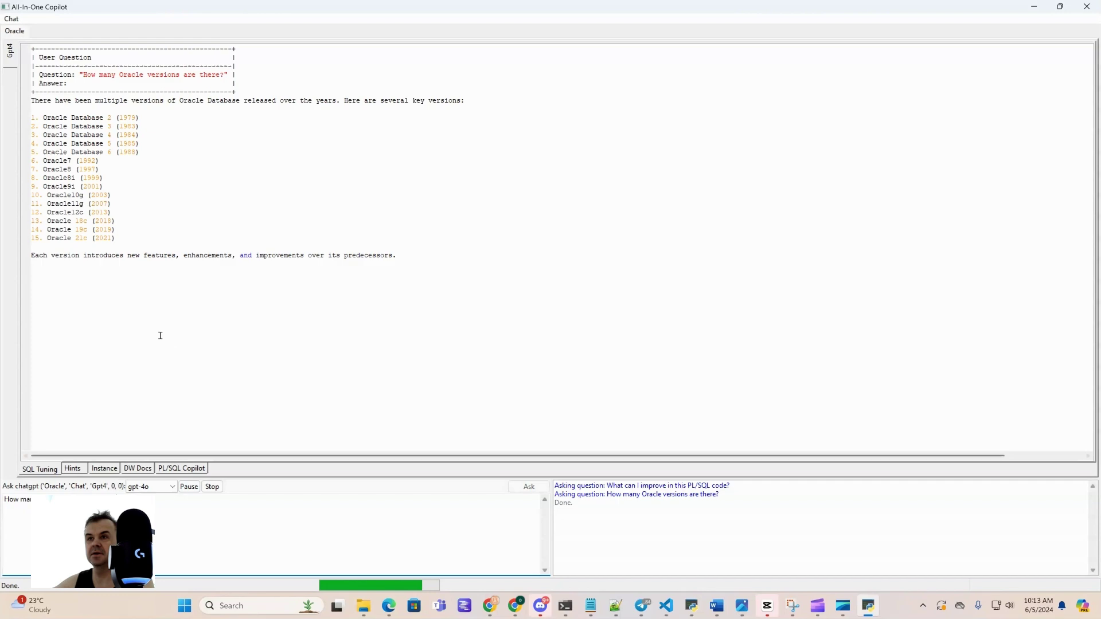
left_click(181, 468)
scroll(166, 278, "down", 5)
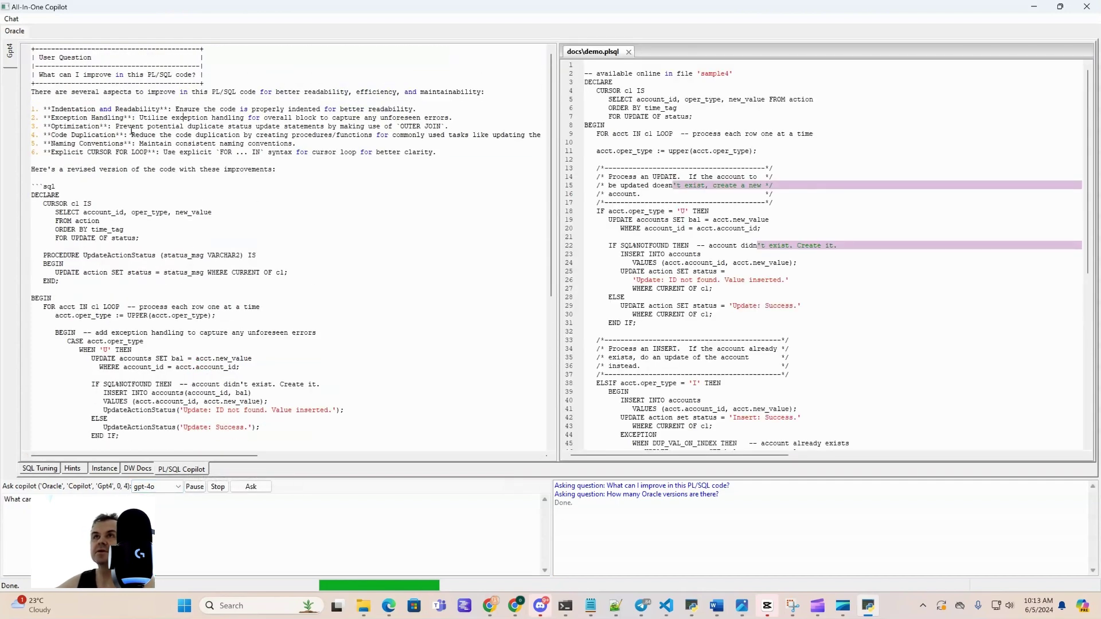
scroll(83, 114, "down", 5)
scroll(120, 155, "down", 5)
scroll(138, 181, "down", 3)
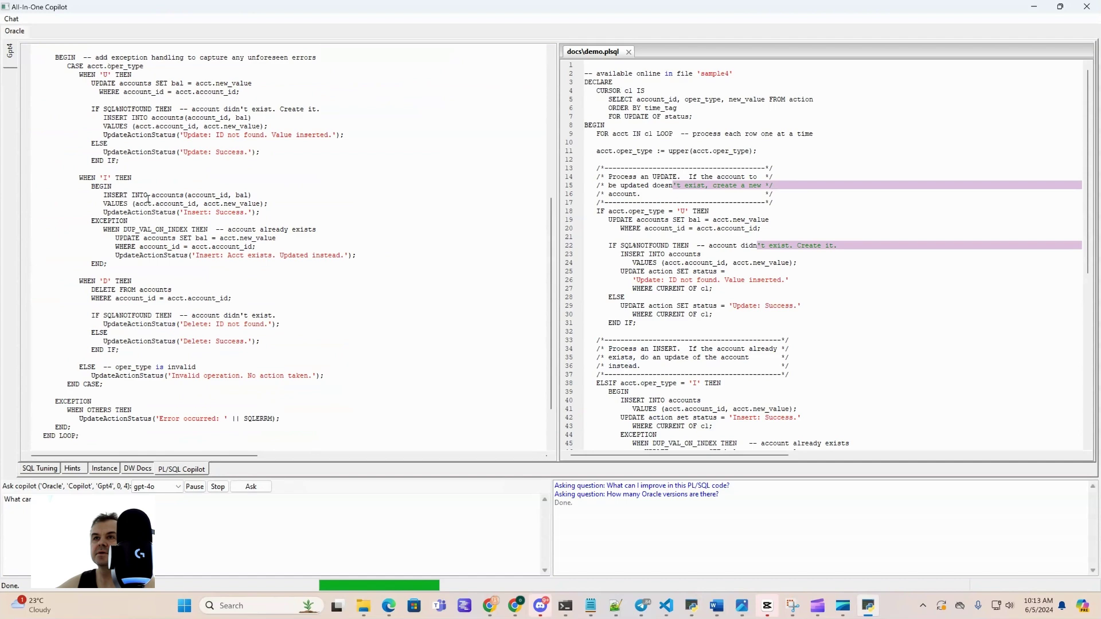
scroll(155, 200, "down", 3)
scroll(156, 200, "down", 1)
scroll(160, 201, "down", 3)
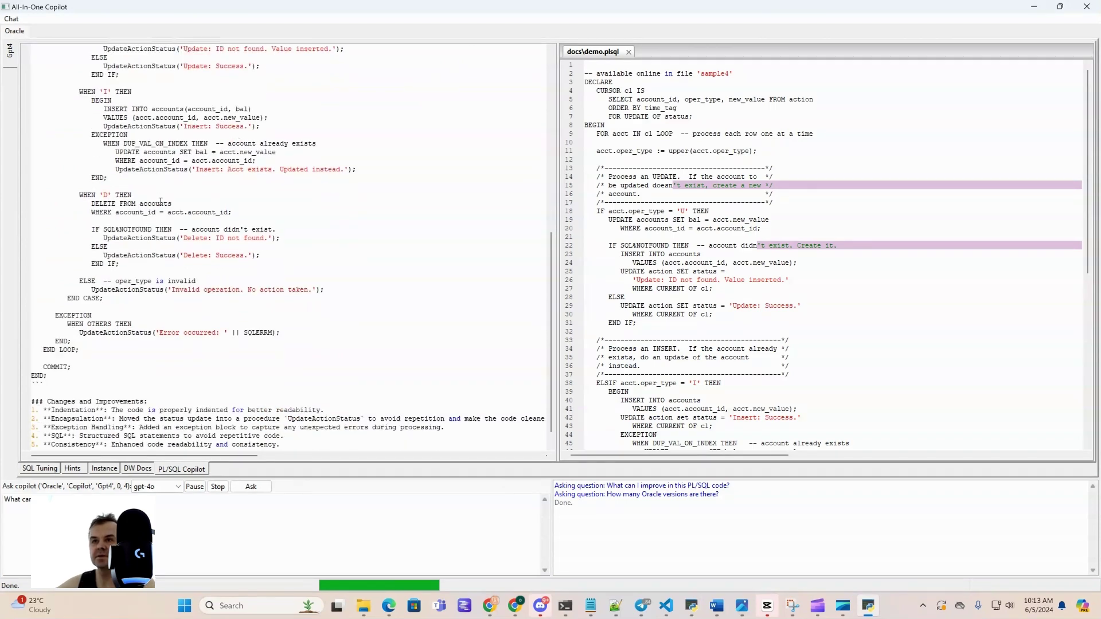
scroll(159, 201, "down", 2)
scroll(159, 201, "up", 5)
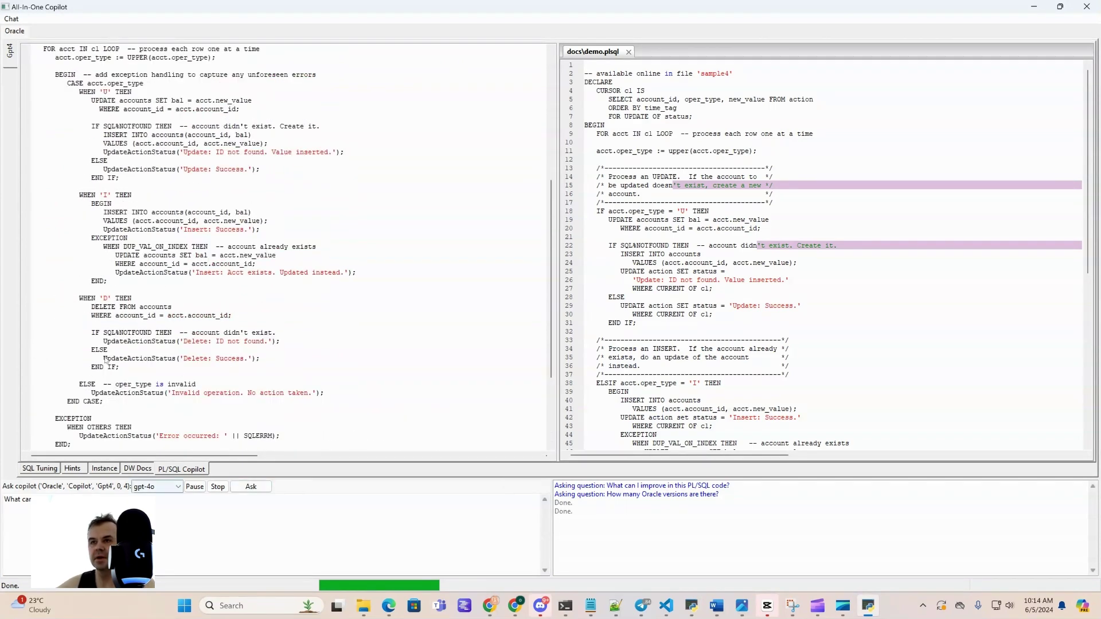
- Ask DW Docs for the Data Warehousing Guide contents, then view SQL Tuning un-maximized
left_click(138, 469)
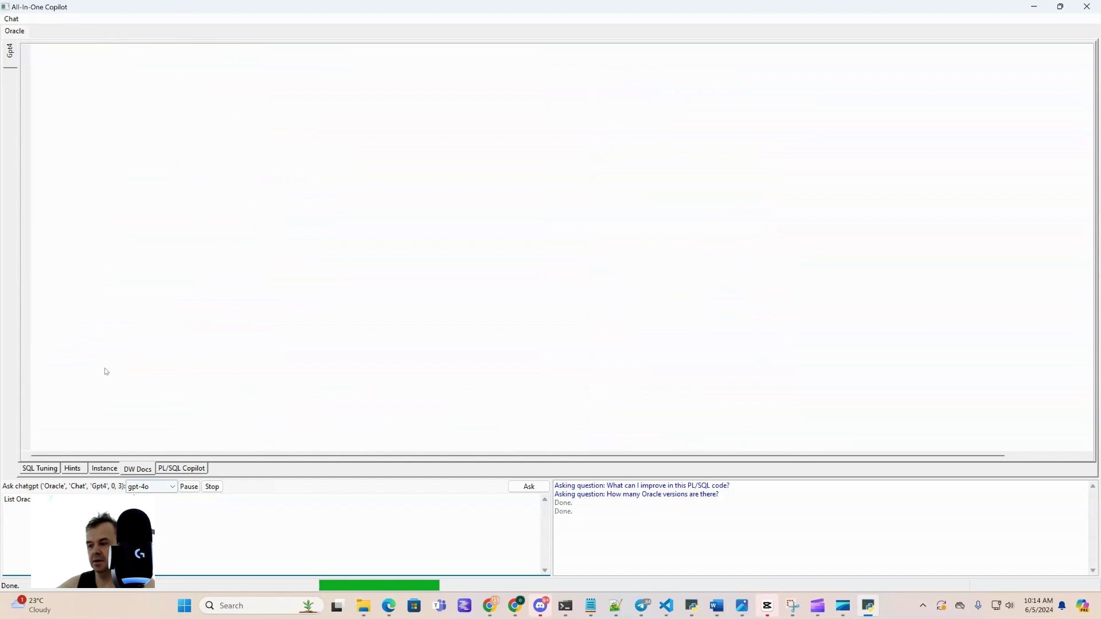
key("Return")
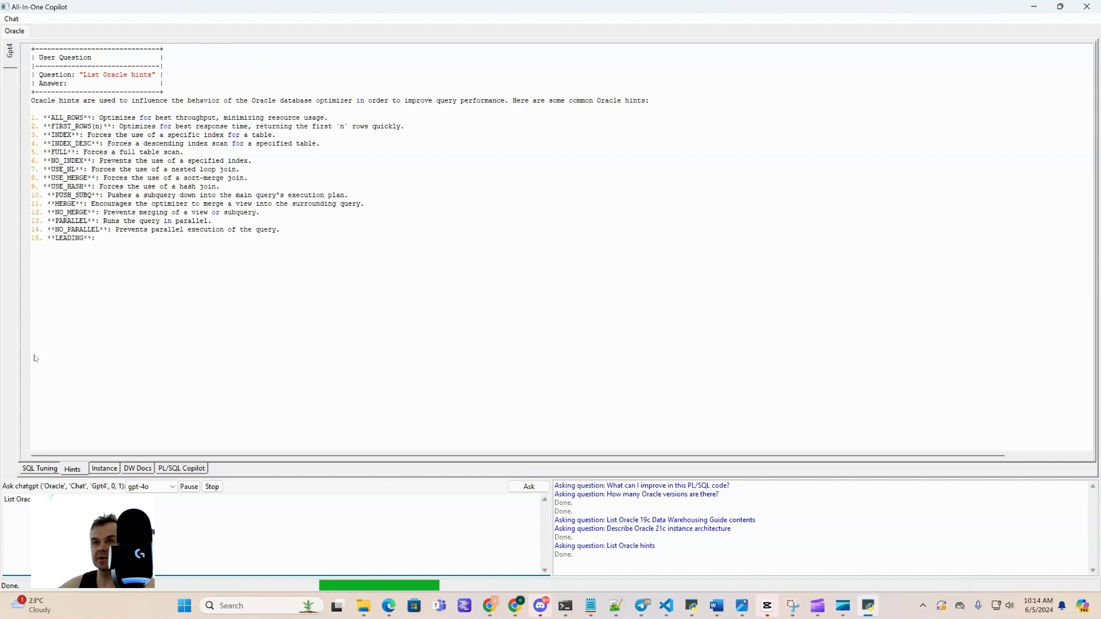
left_click(40, 468)
double_click(805, 9)
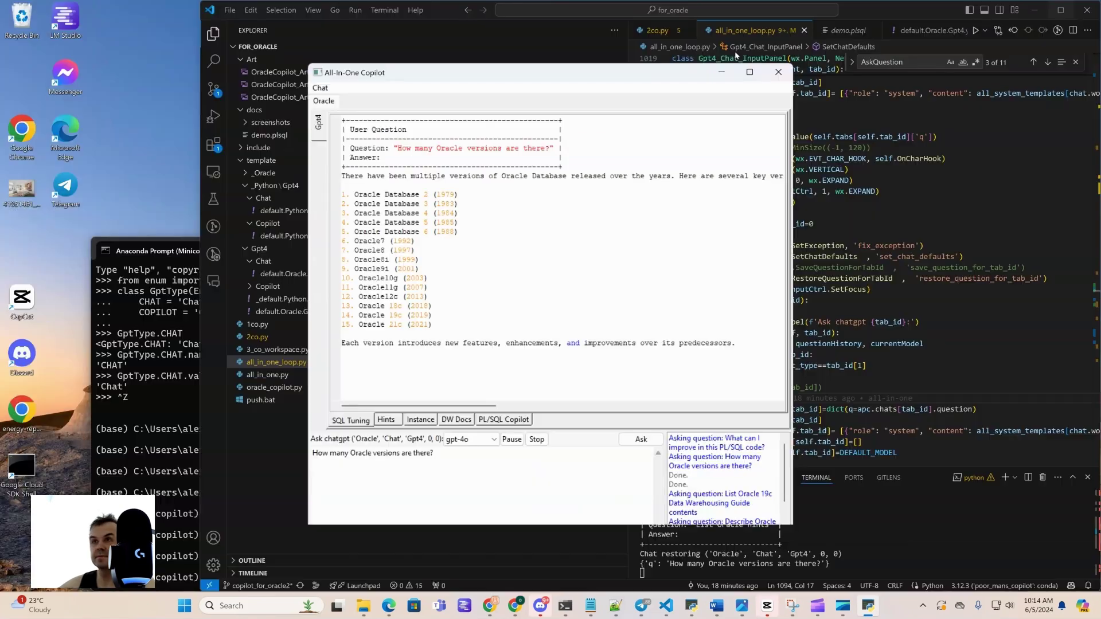